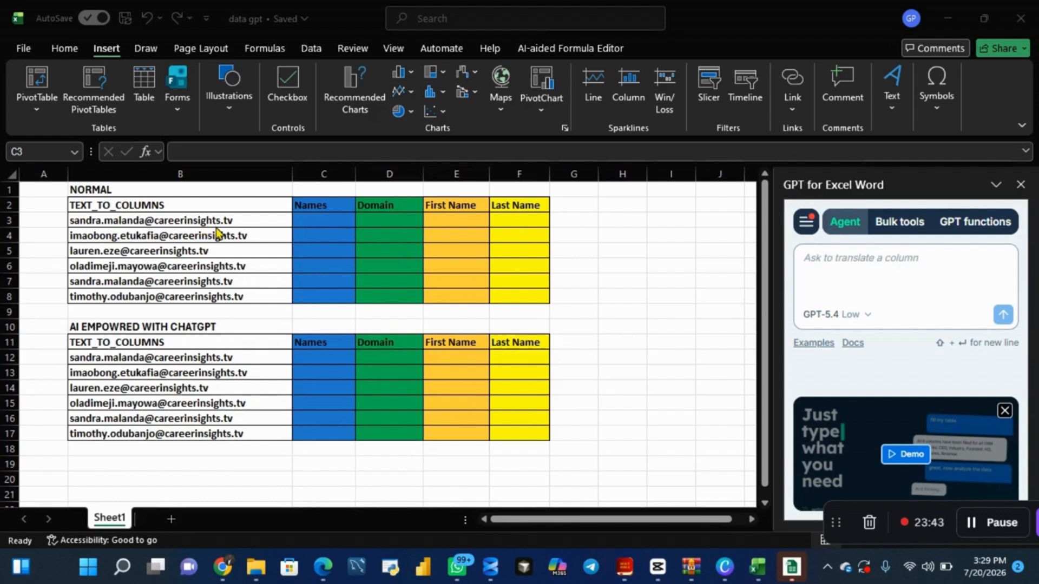
Step: Start Text to Columns on the e-mail addresses in B3:B8 as delimited data, with @ as the Other delimiter
click(169, 220)
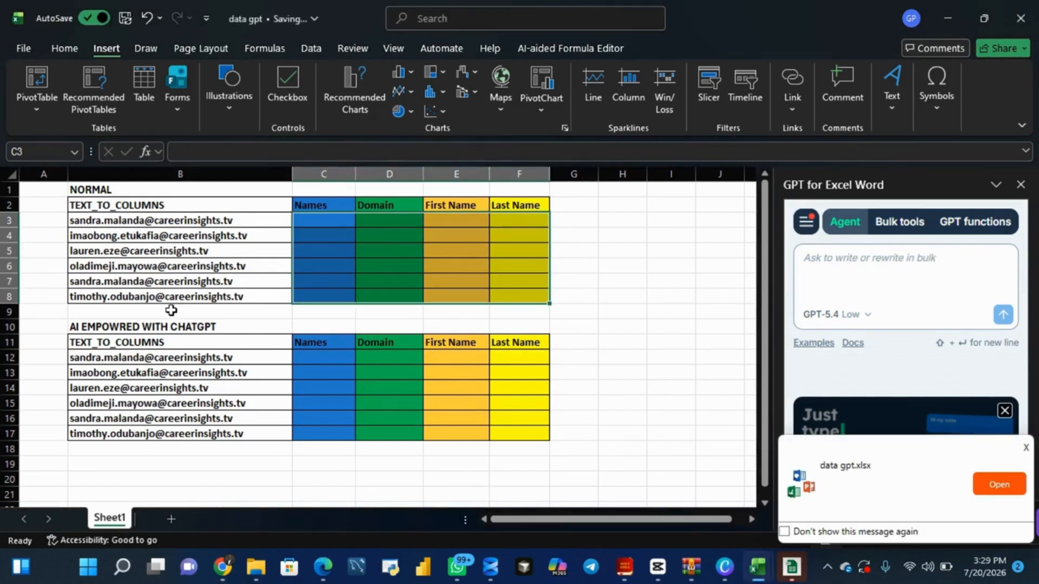
drag(265, 222, 257, 296)
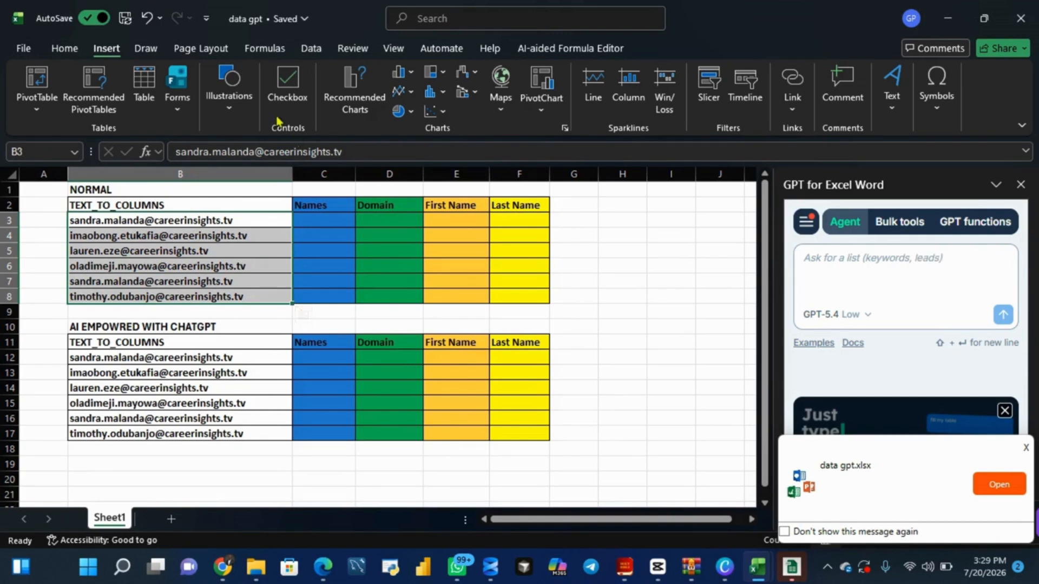
click(302, 53)
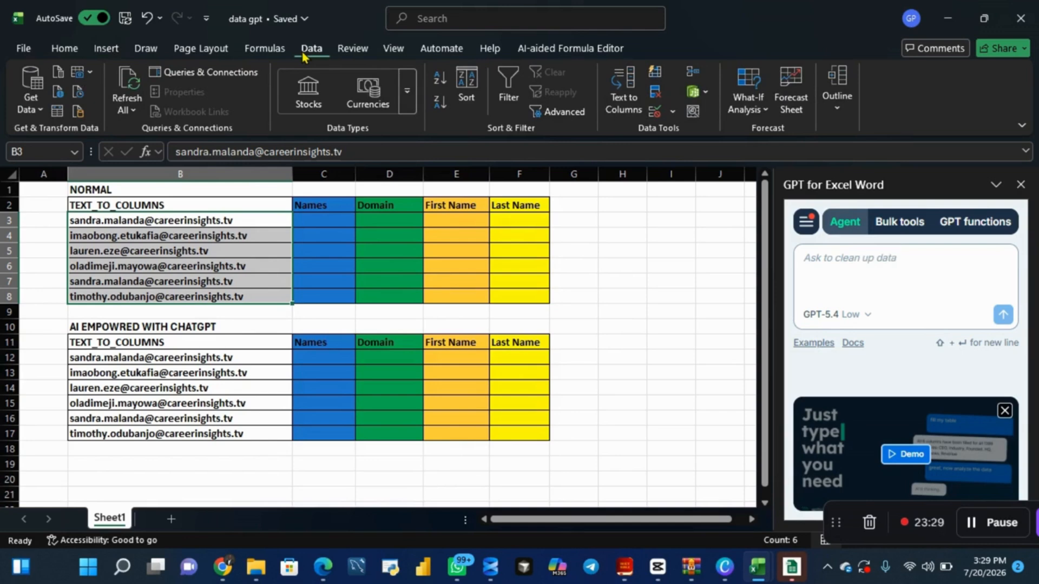
click(622, 107)
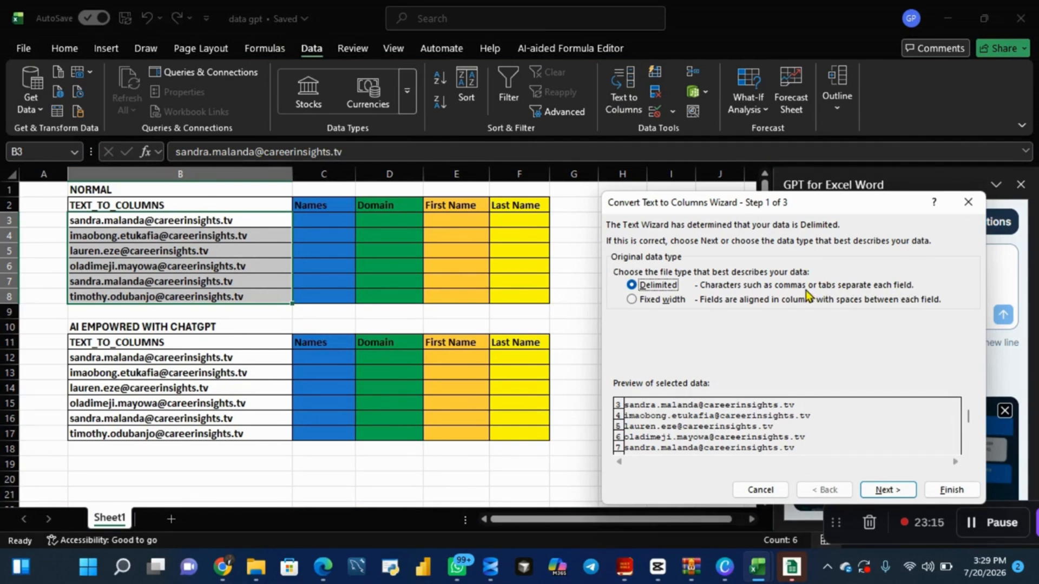
click(885, 489)
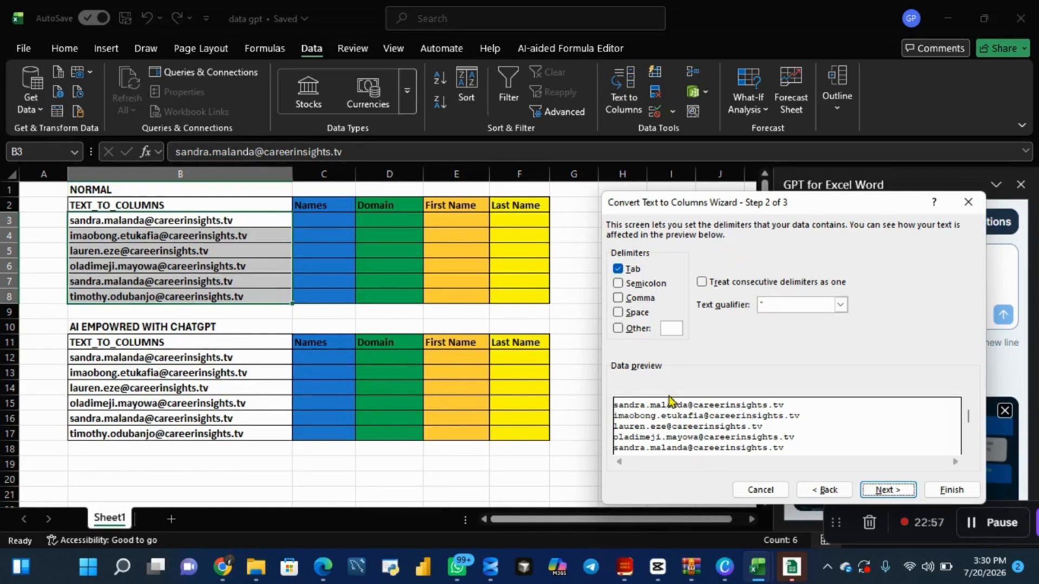
click(617, 329)
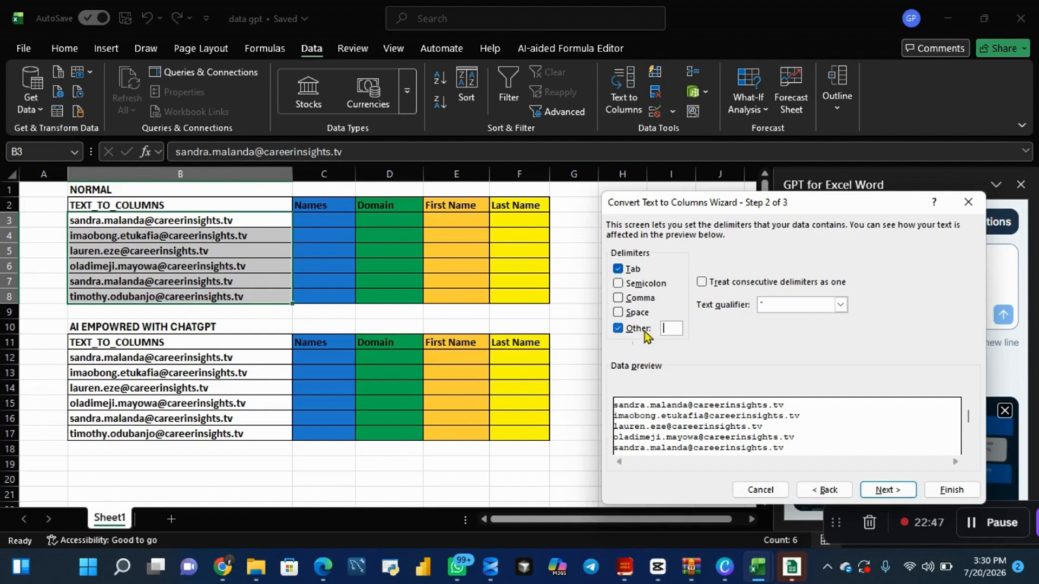
text(@)
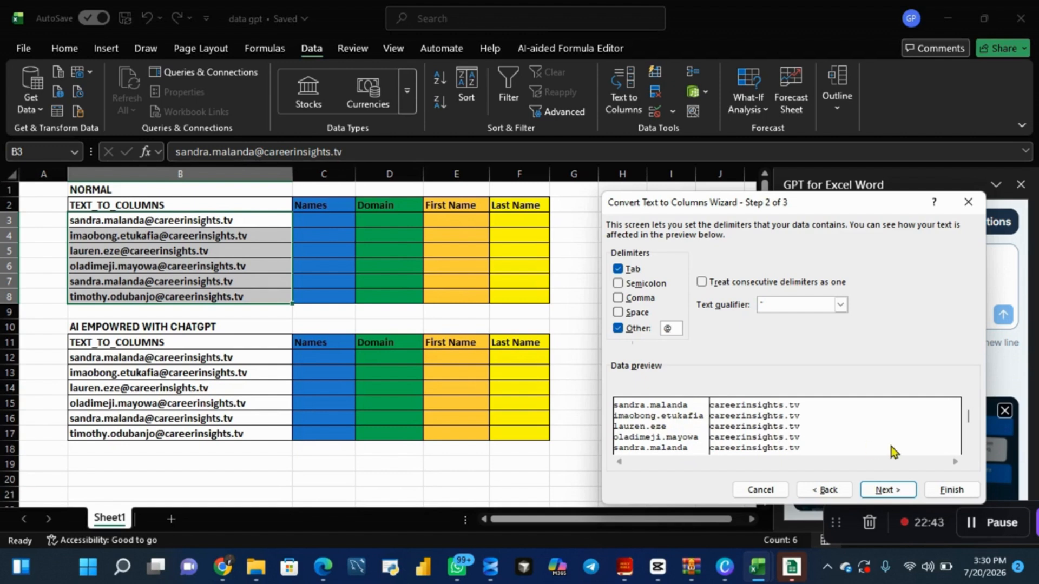
Step: Set the split's destination to C3 and finish the conversion, allowing existing data there to be replaced
click(887, 491)
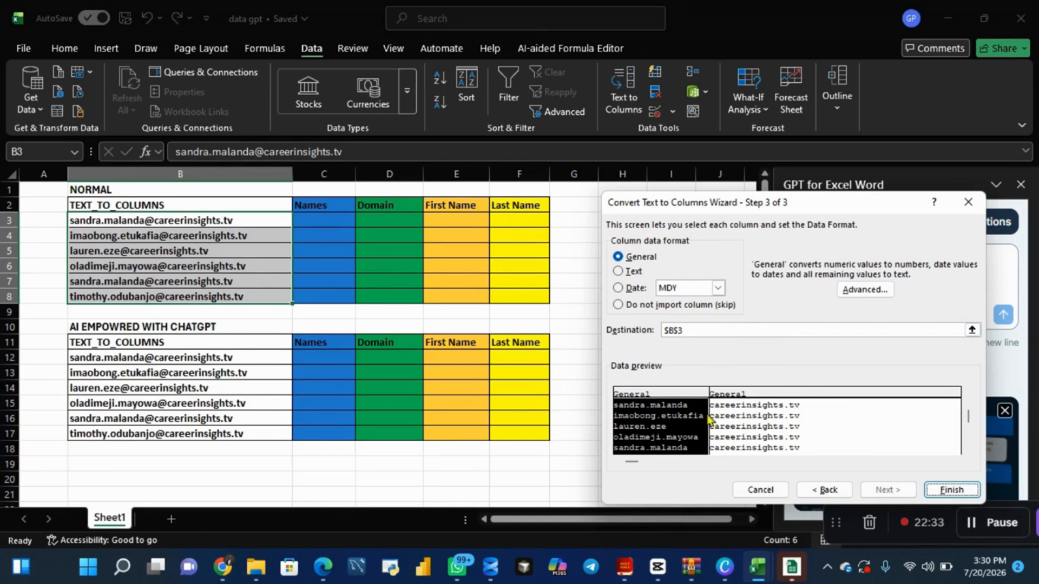
click(322, 219)
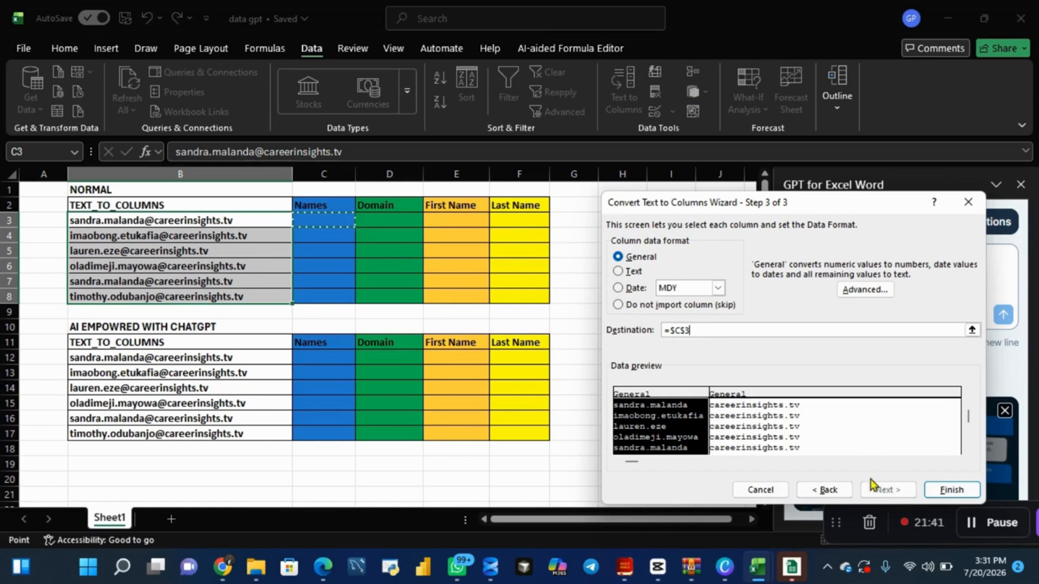
click(952, 490)
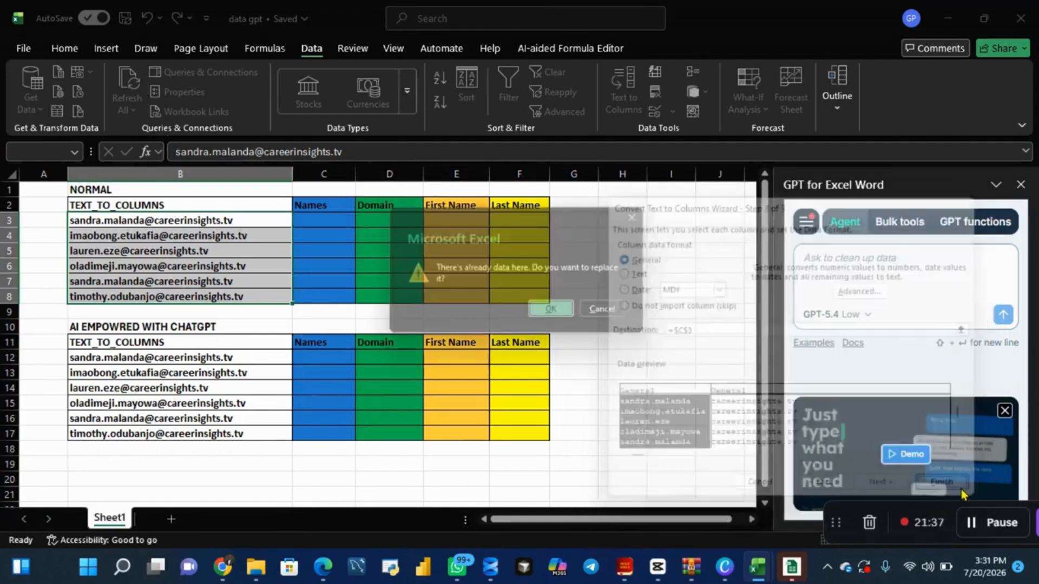
click(557, 314)
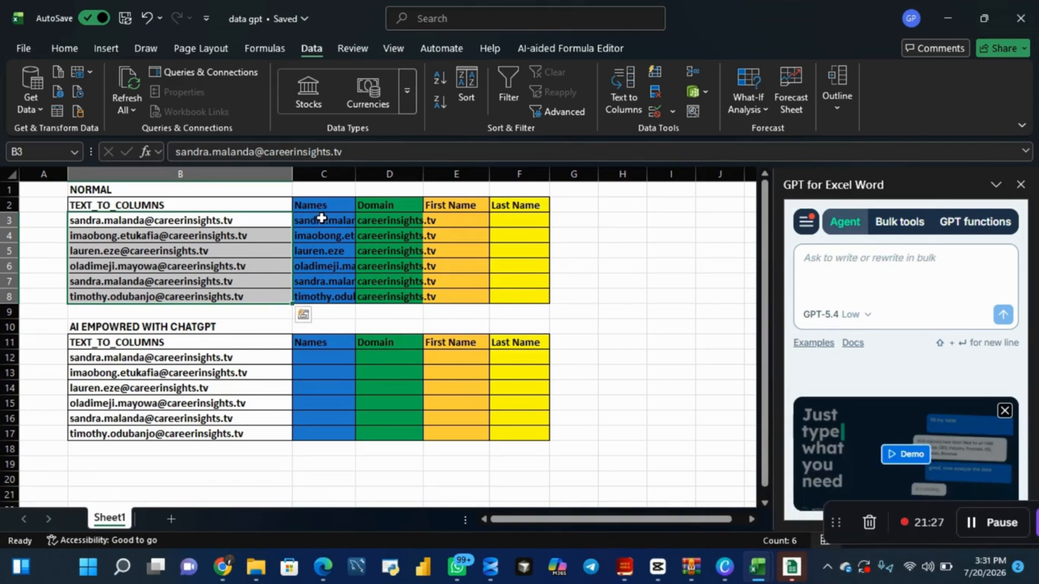
Step: Start Text to Columns on the names in C3:C8 as delimited data, with a period as the Other delimiter
drag(321, 217, 336, 292)
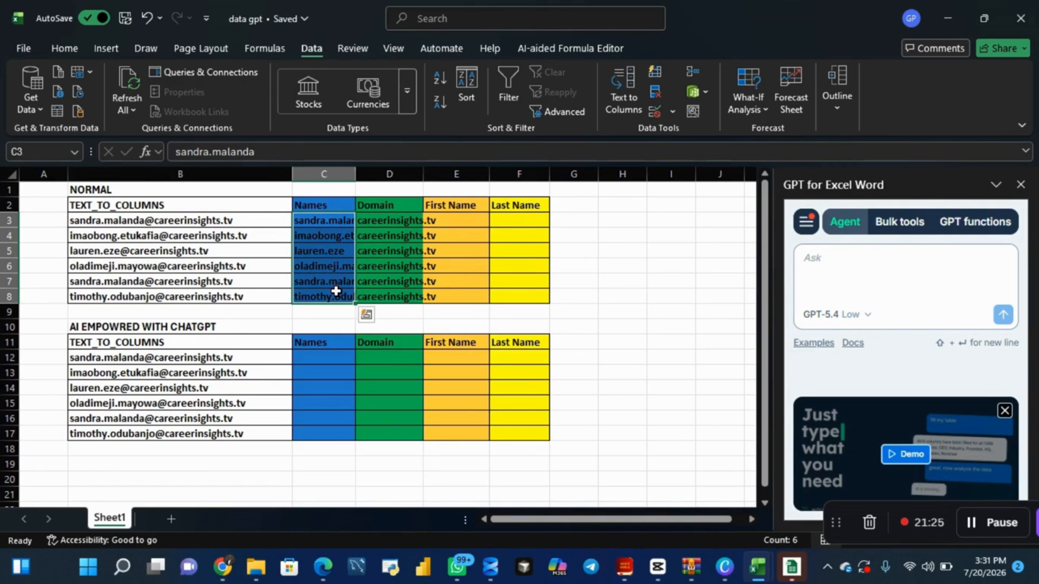
click(625, 100)
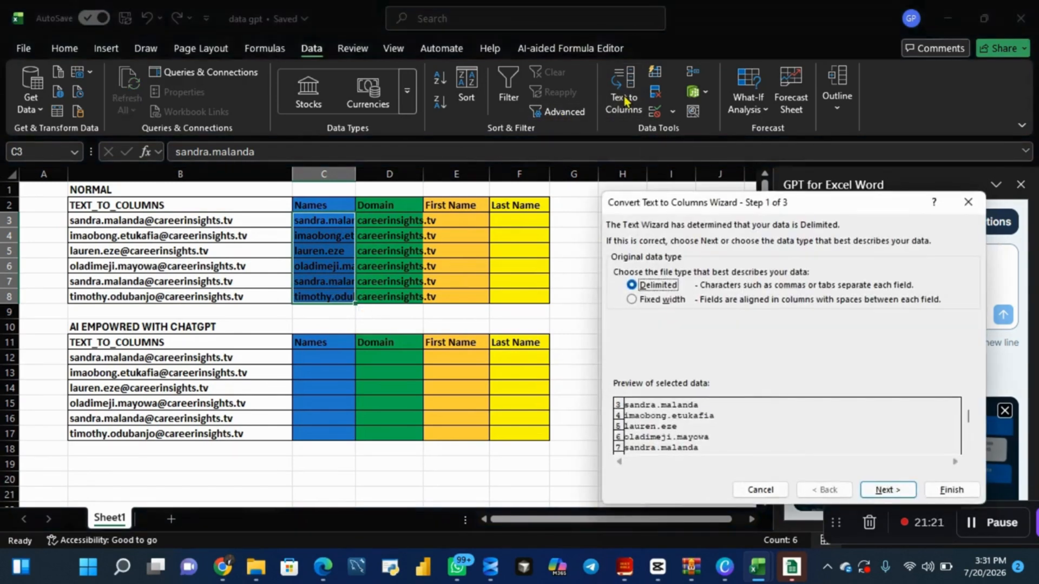
click(886, 490)
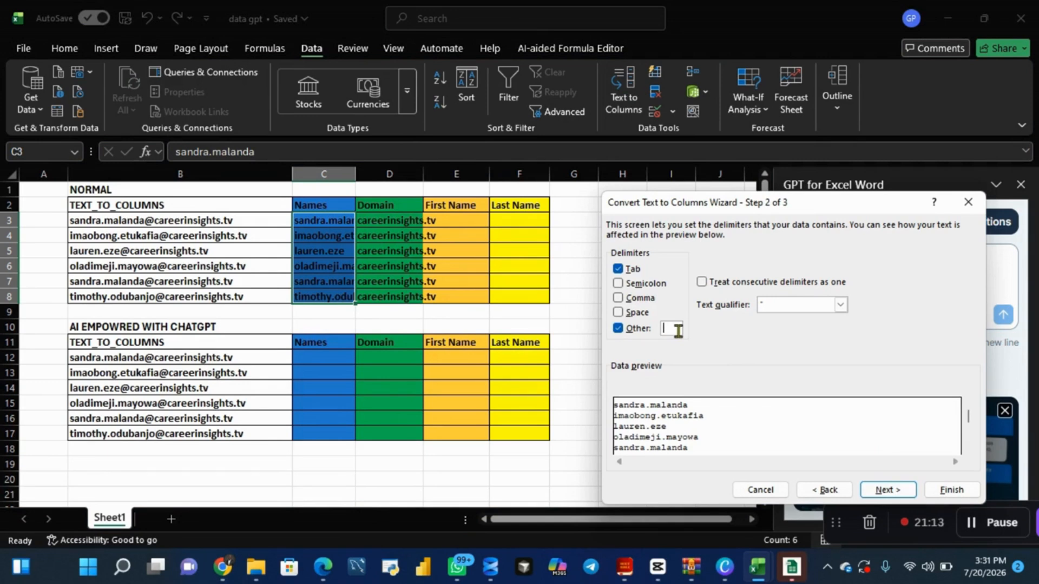
text(.)
text(.)
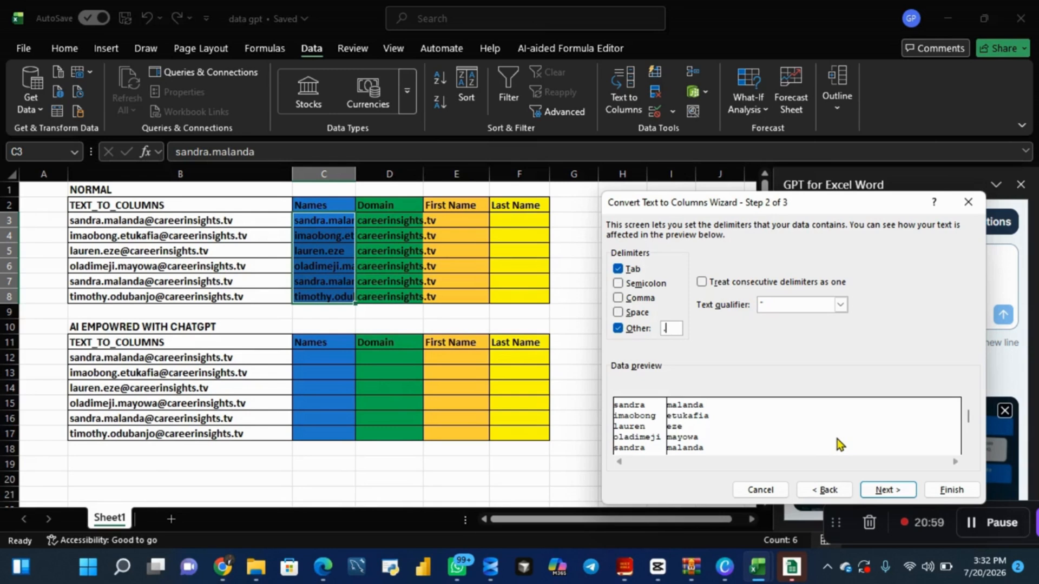
click(889, 491)
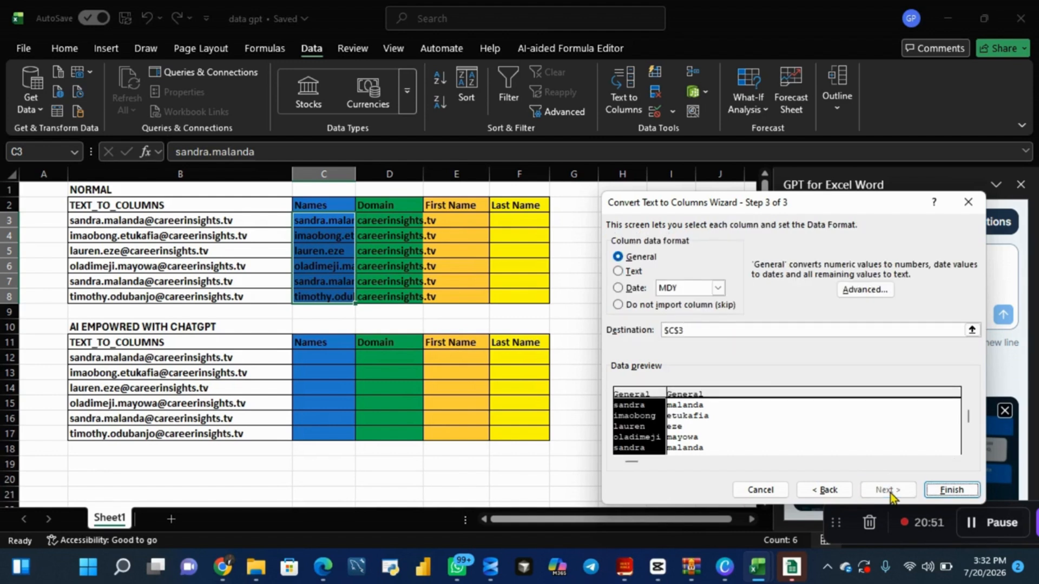
click(834, 493)
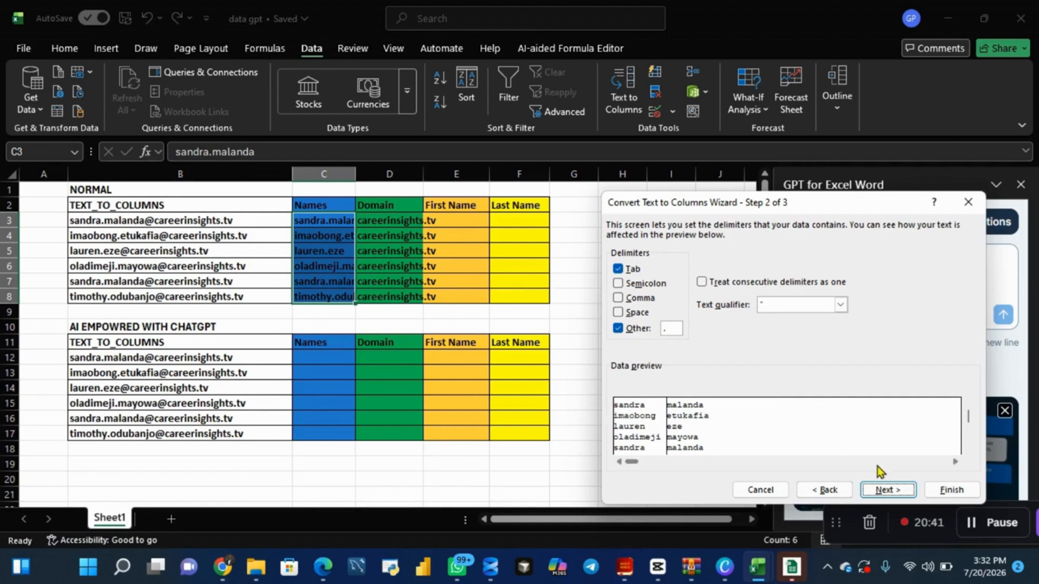
click(898, 497)
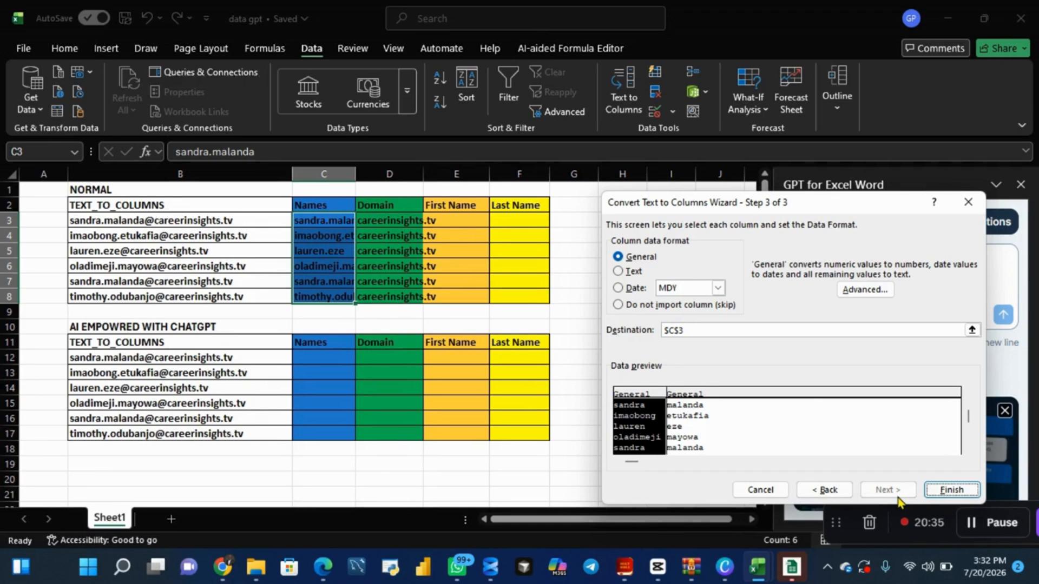
Step: Set the name split's destination to E3 and finish the conversion, allowing existing data there to be replaced
click(722, 332)
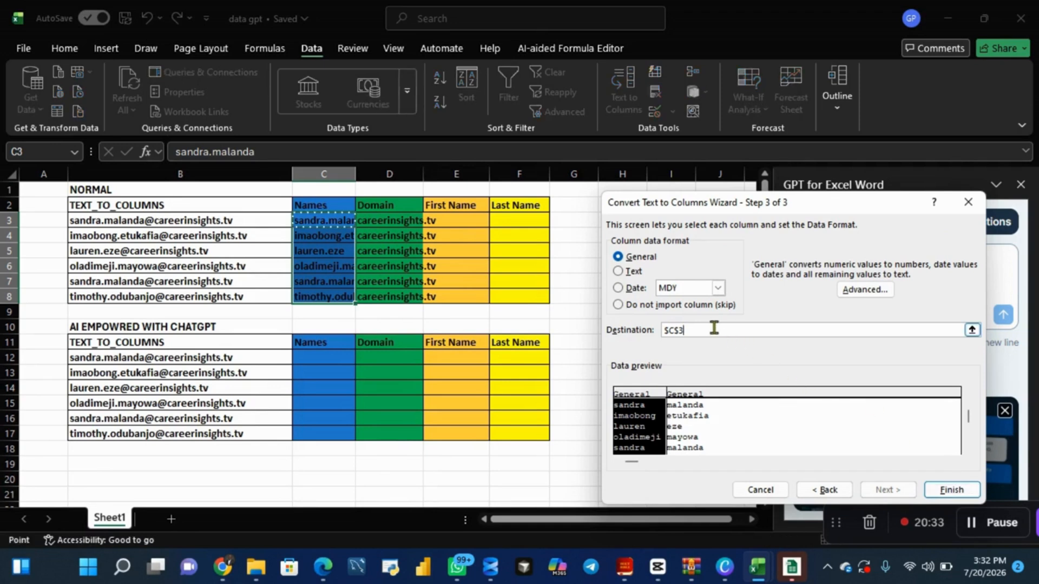
key(BackSpace)
key(BackSpace)
key(BackSpace)
key(BackSpace)
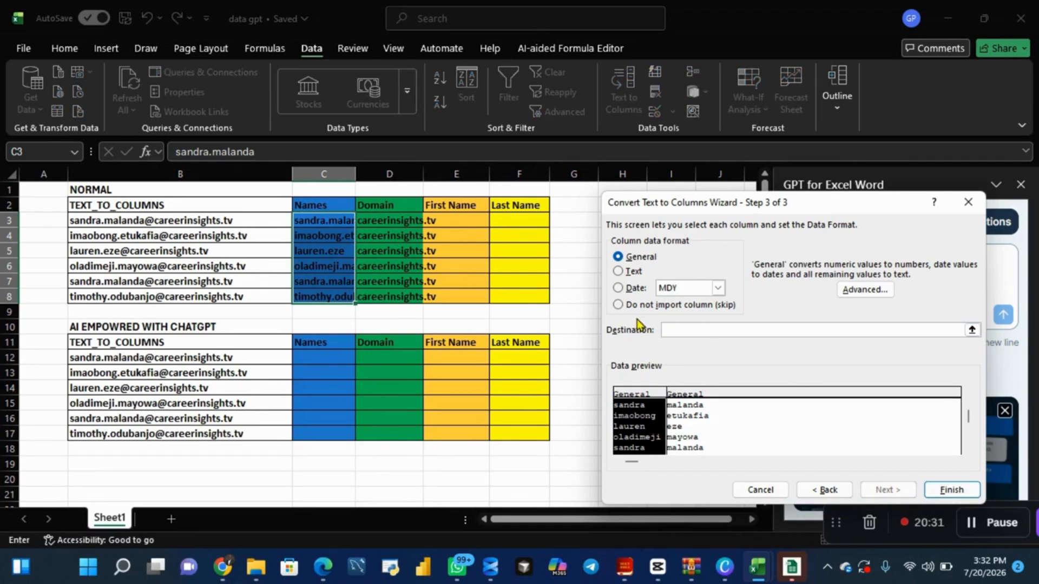
click(457, 222)
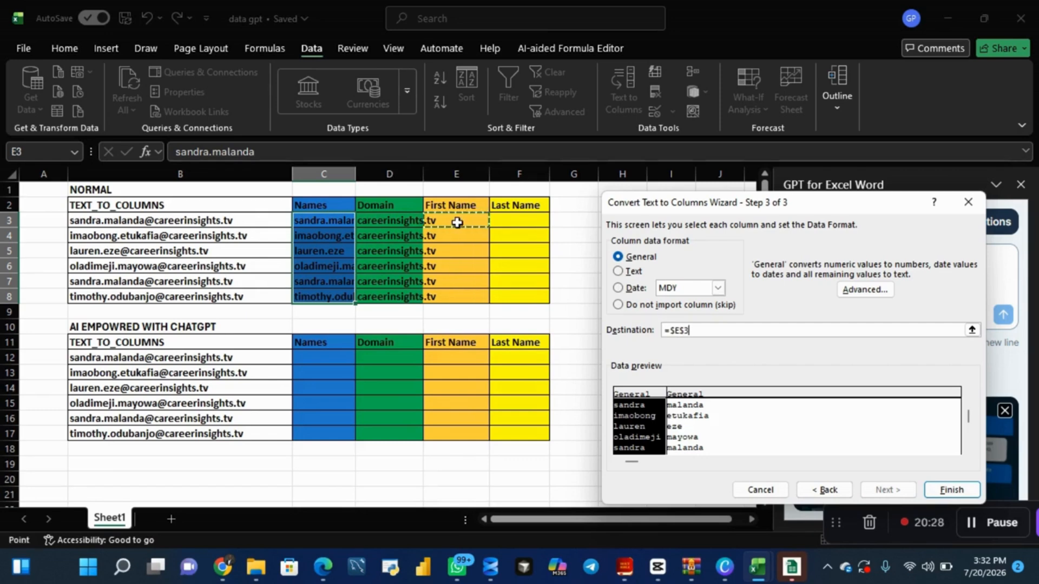
click(951, 490)
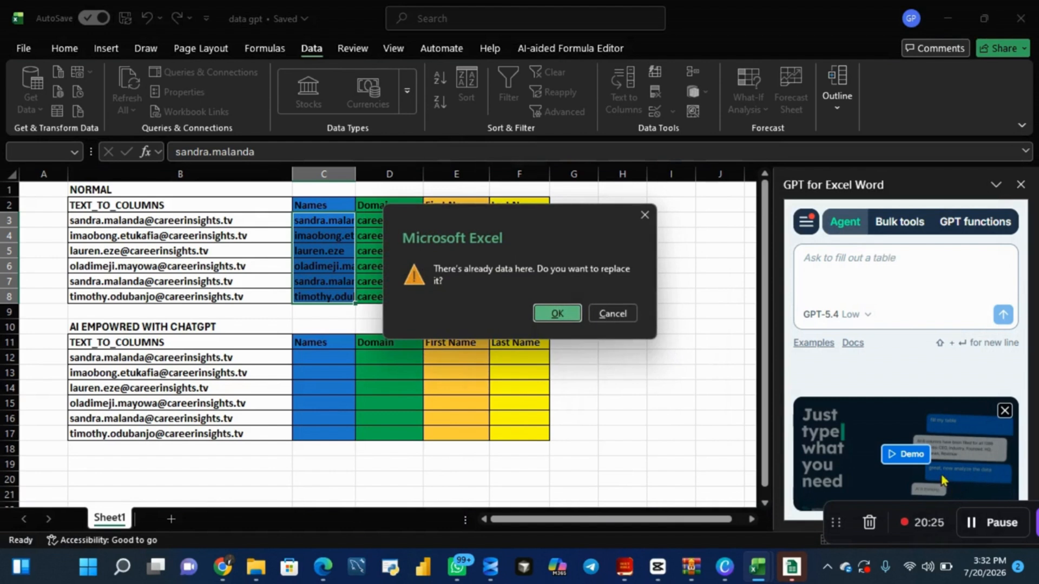
click(575, 316)
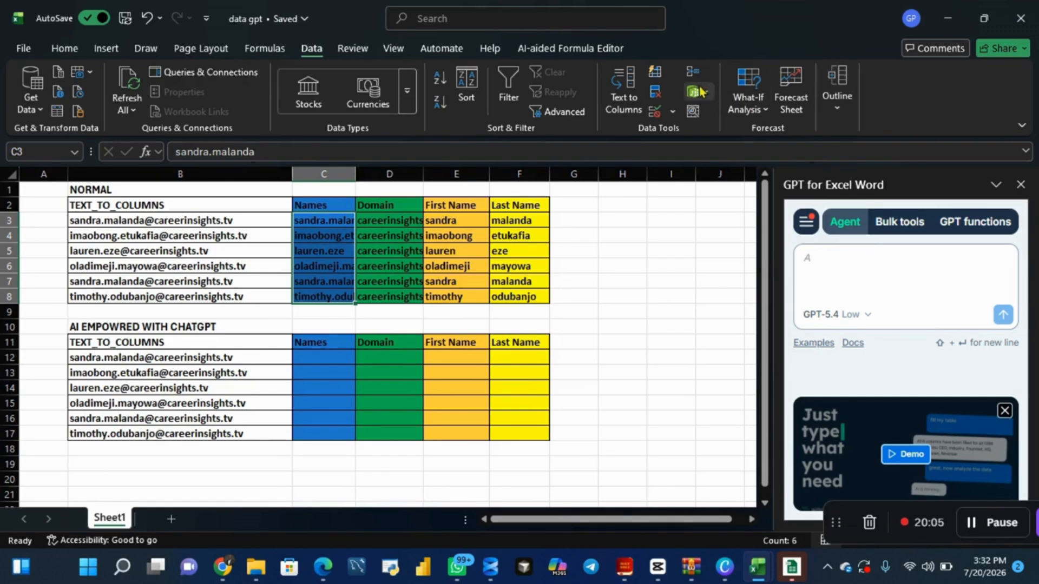
Step: Open the GPT for Excel Word add-in from the installed add-ins
click(64, 48)
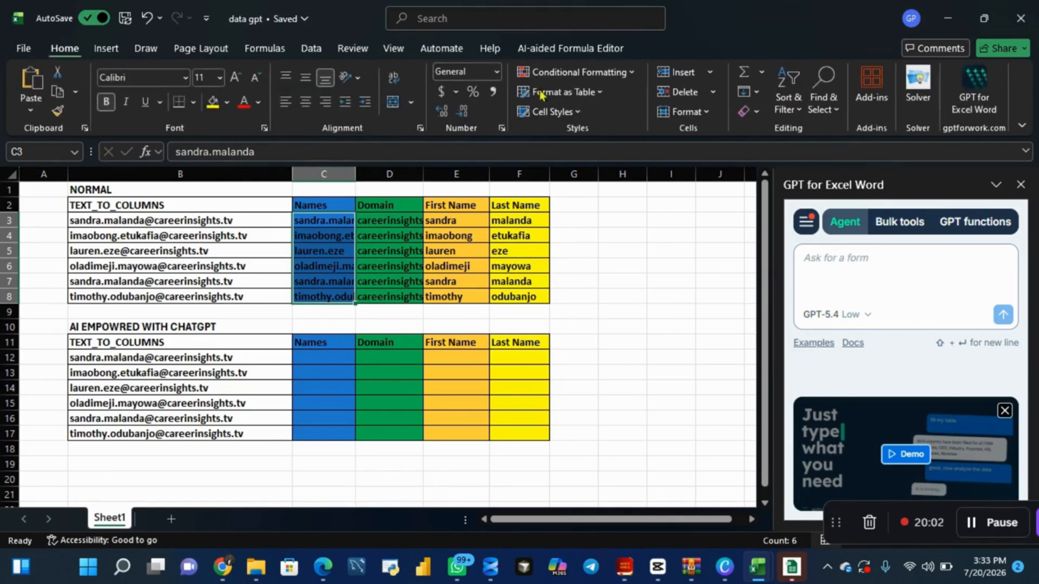
click(872, 95)
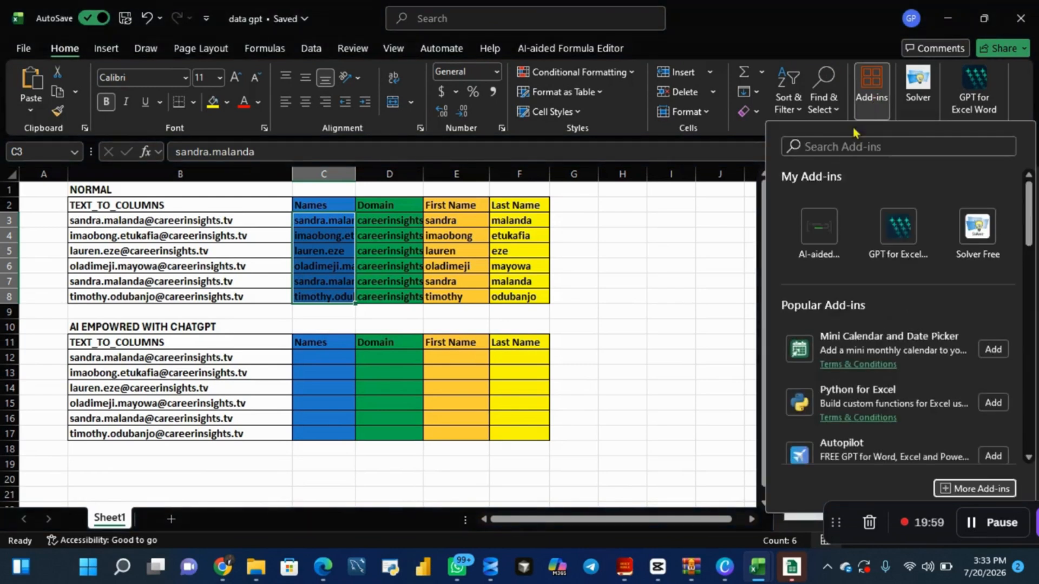
click(891, 236)
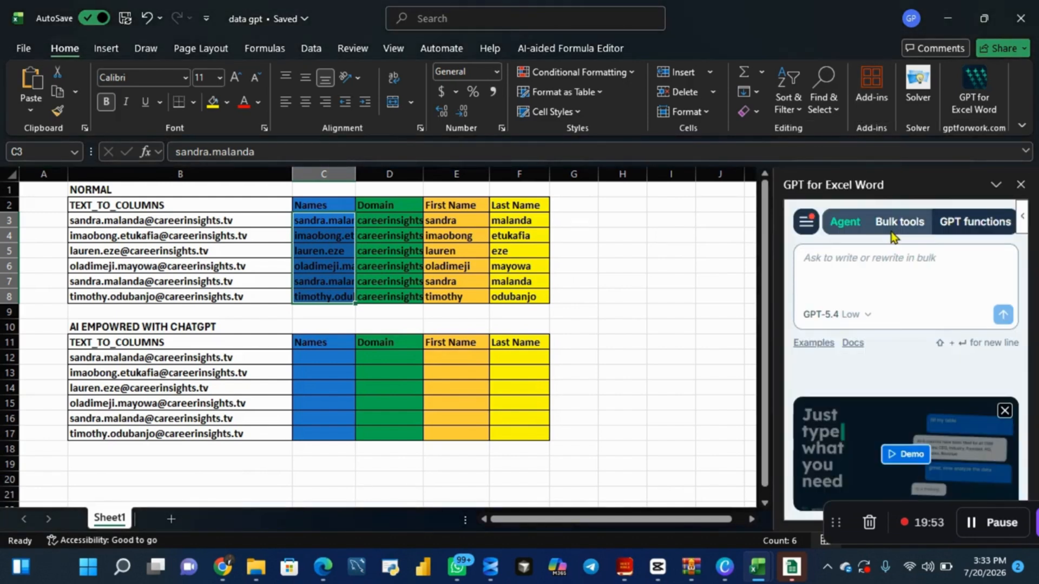
Step: Start an agent prompt reading "seaparate the domain, names, last name and firname"
click(829, 264)
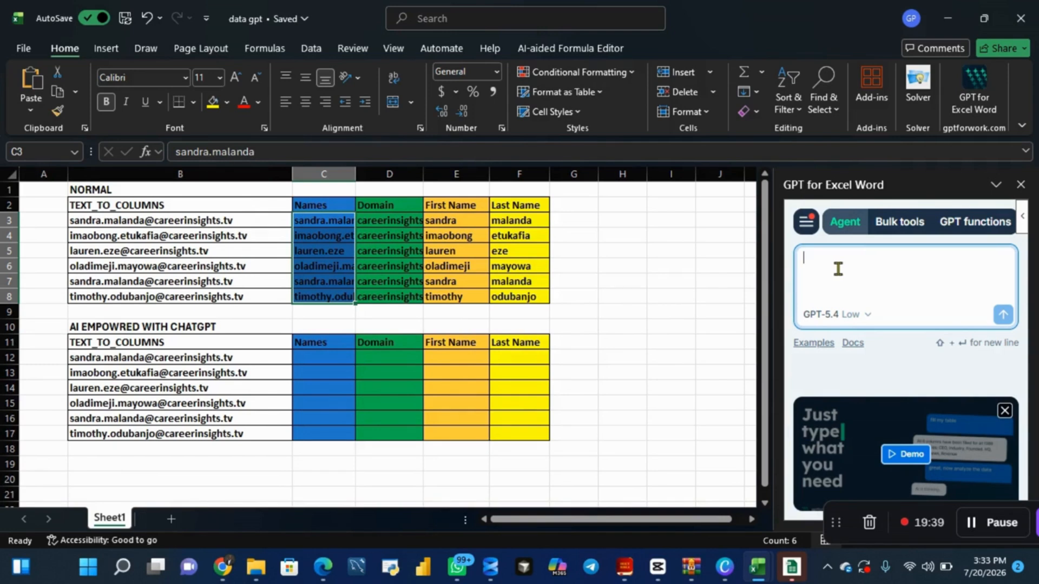
text(s)
key(BackSpace)
text(s)
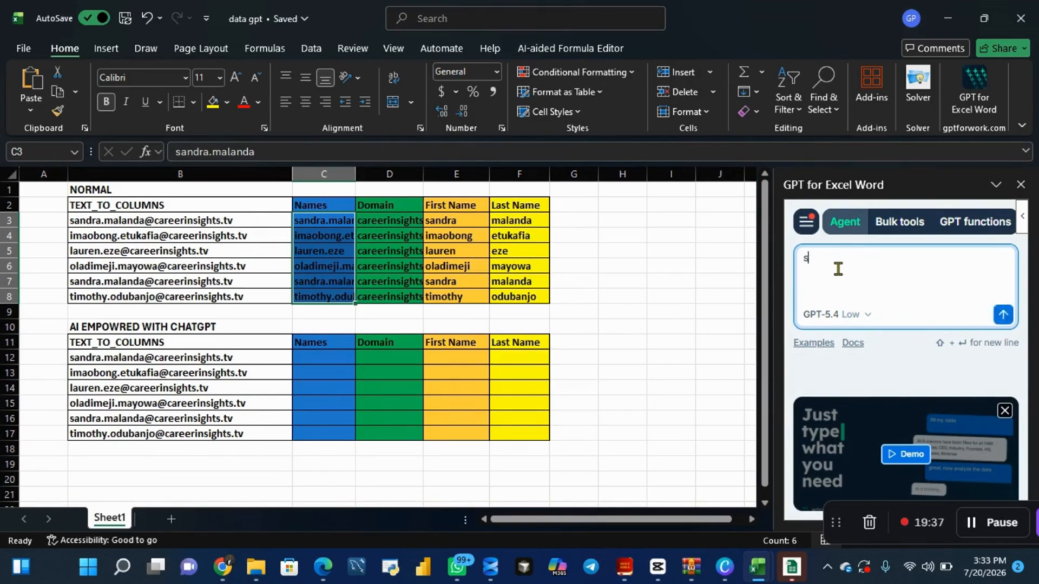
text(eapre)
key(BackSpace)
key(BackSpace)
text(ar)
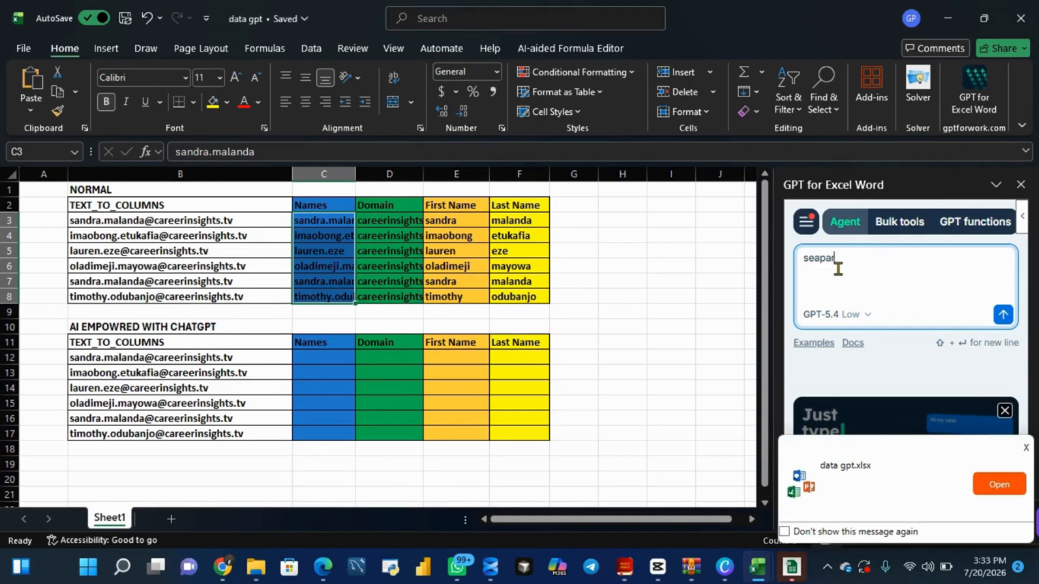
text(es)
key(BackSpace)
key(BackSpace)
text(a)
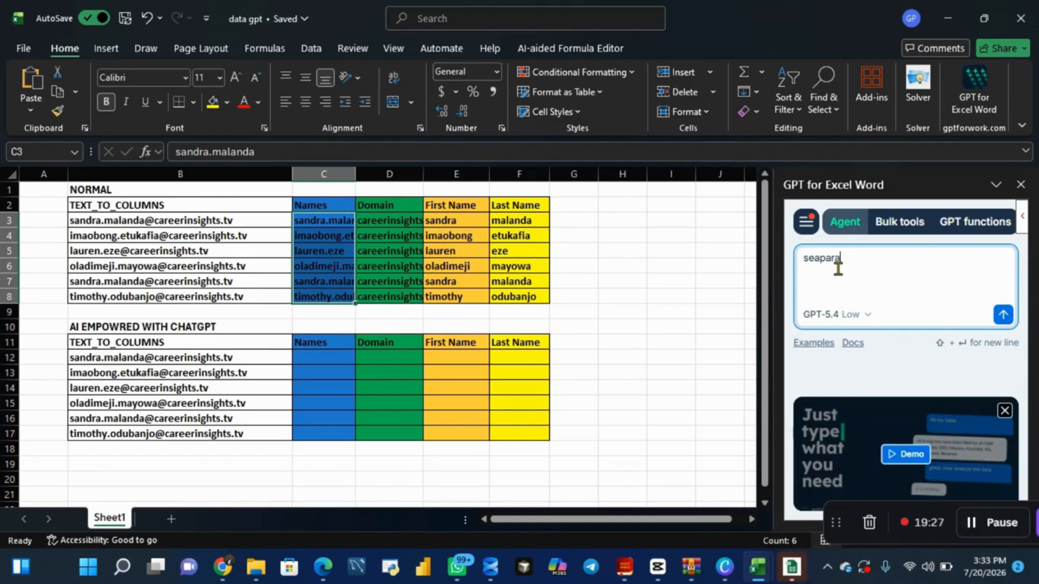
text(te the domsin ,)
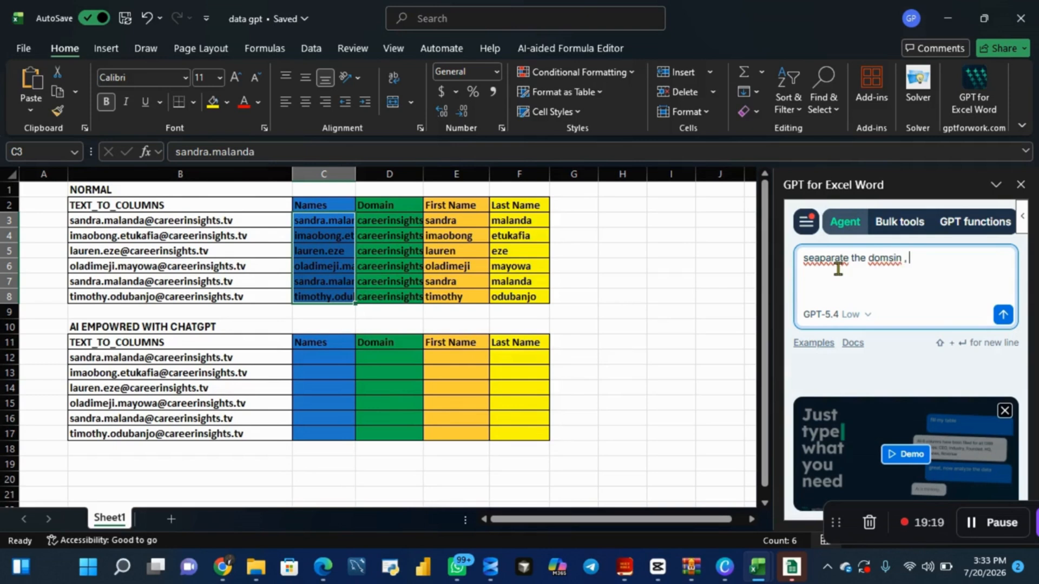
key(BackSpace)
key(BackSpace)
key(BackSpace)
key(BackSpace)
key(BackSpace)
text(ain, names, last)
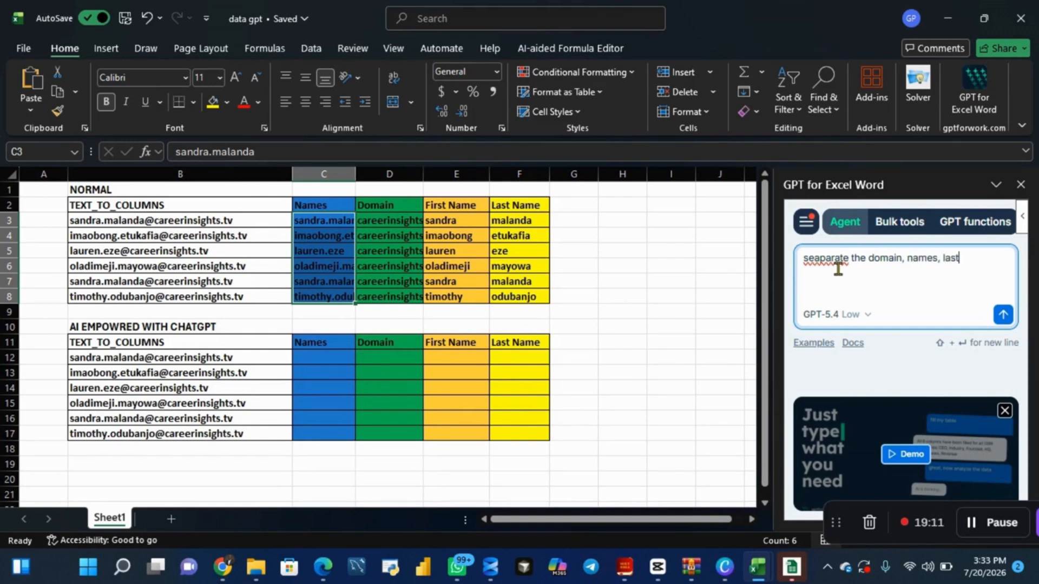
text( name and firname)
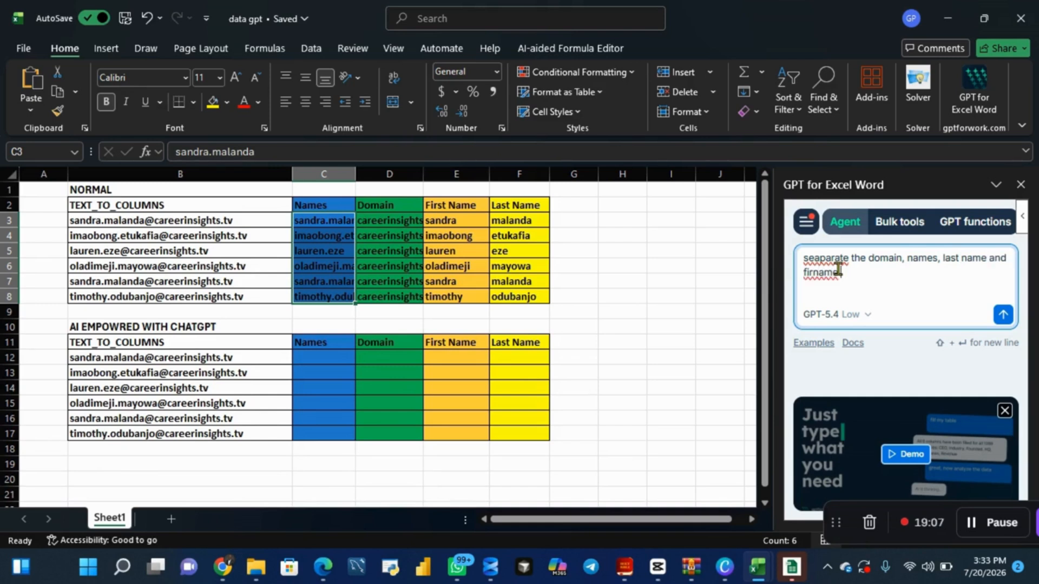
Step: Continue the agent prompt with "fom column" and dismiss the chat notification covering the pane
text( from)
key(BackSpace)
text(om col)
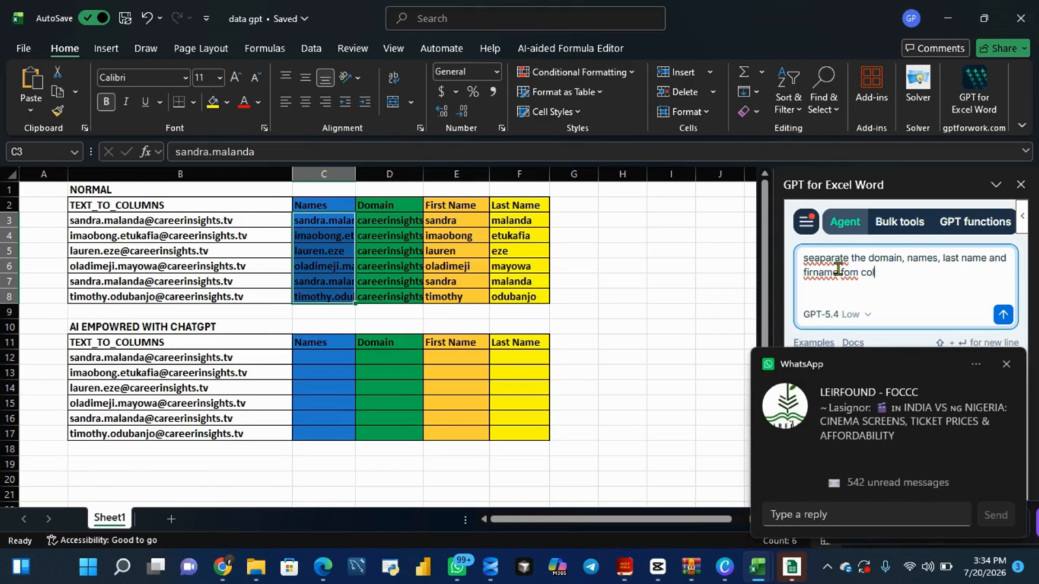
text(um)
click(1013, 372)
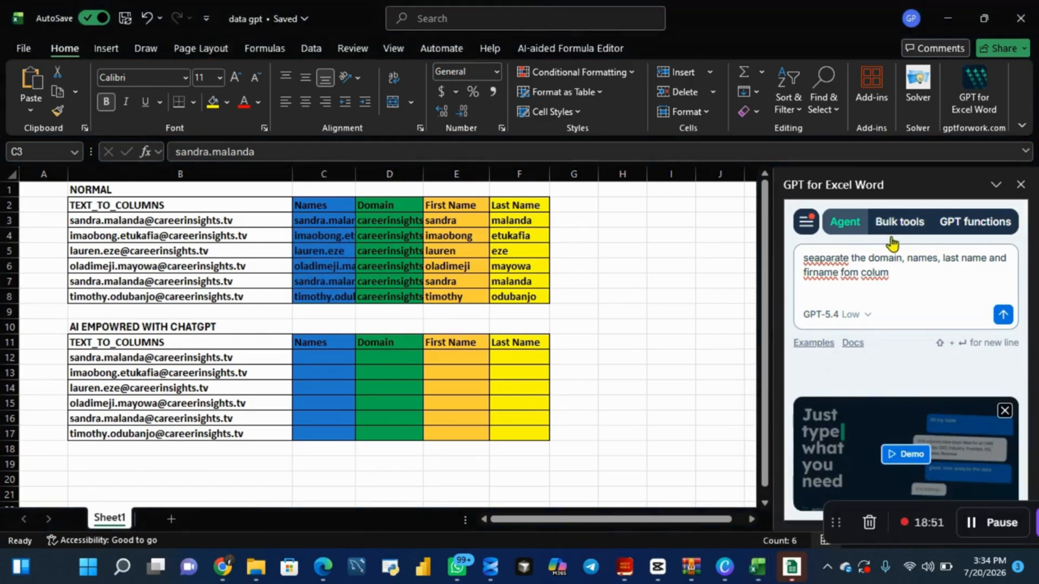
text(n)
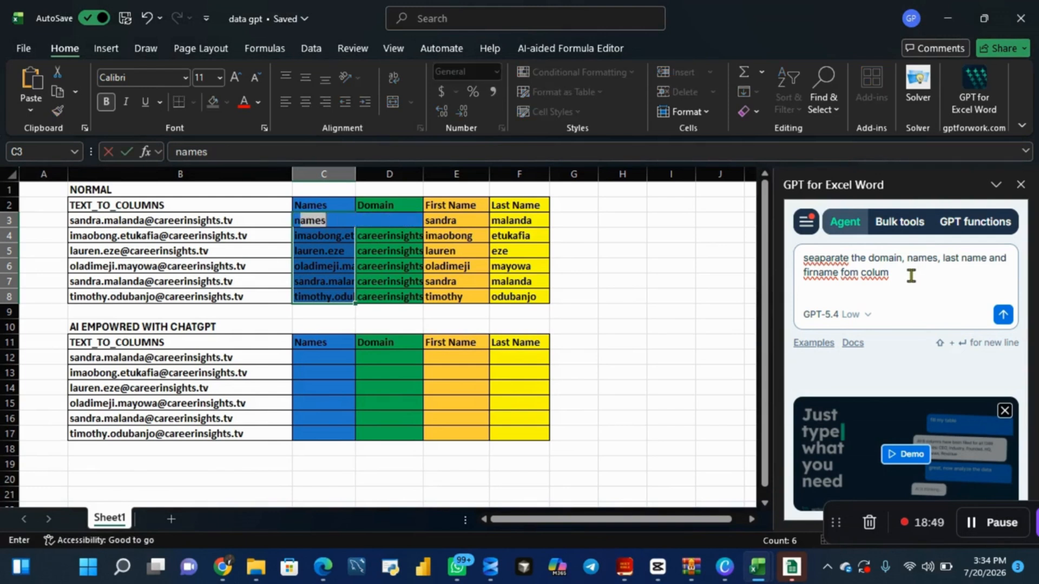
key(BackSpace)
click(900, 278)
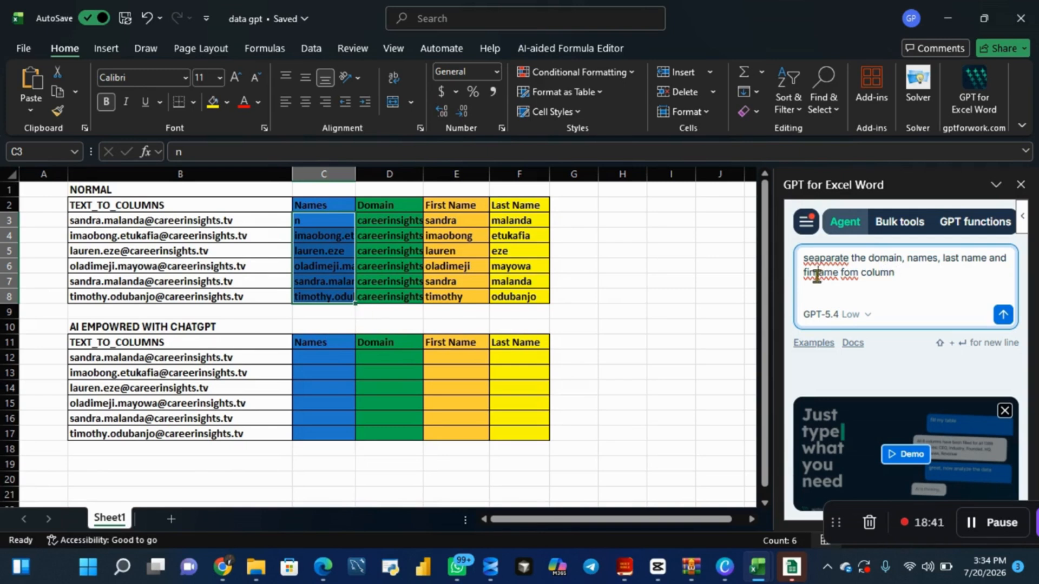
Step: Correct the misspelled words in the prompt's second line so that it reads "first name from column"
click(818, 274)
text(st)
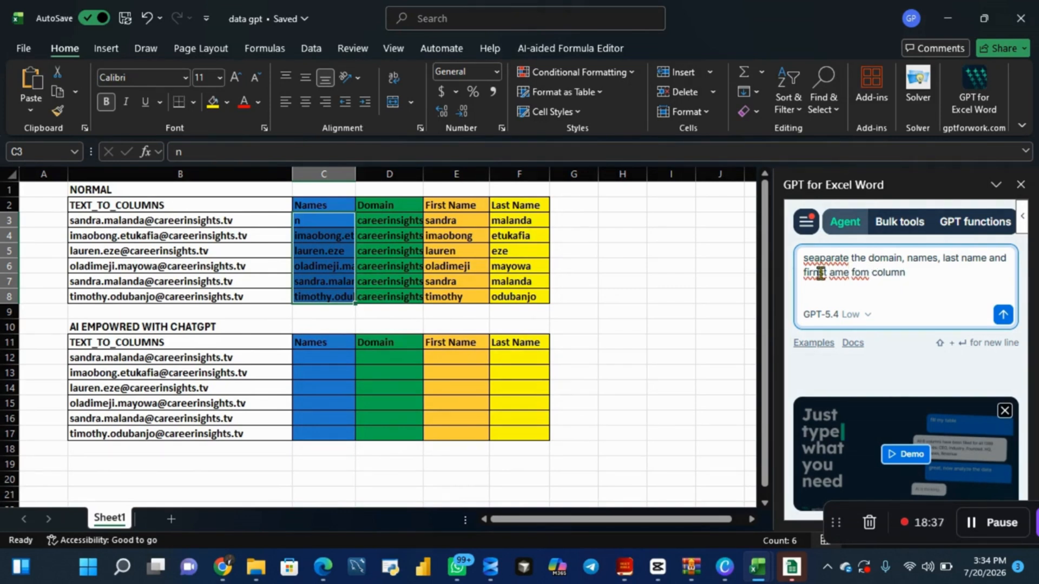
click(821, 273)
key(BackSpace)
click(863, 274)
key(BackSpace)
key(BackSpace)
text(rom)
click(930, 266)
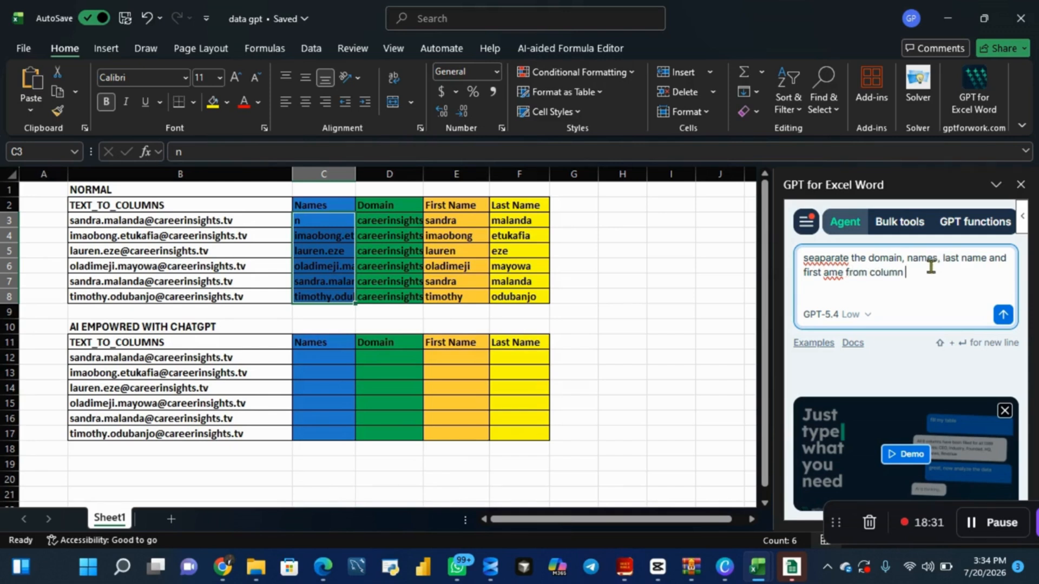
click(824, 273)
text(n)
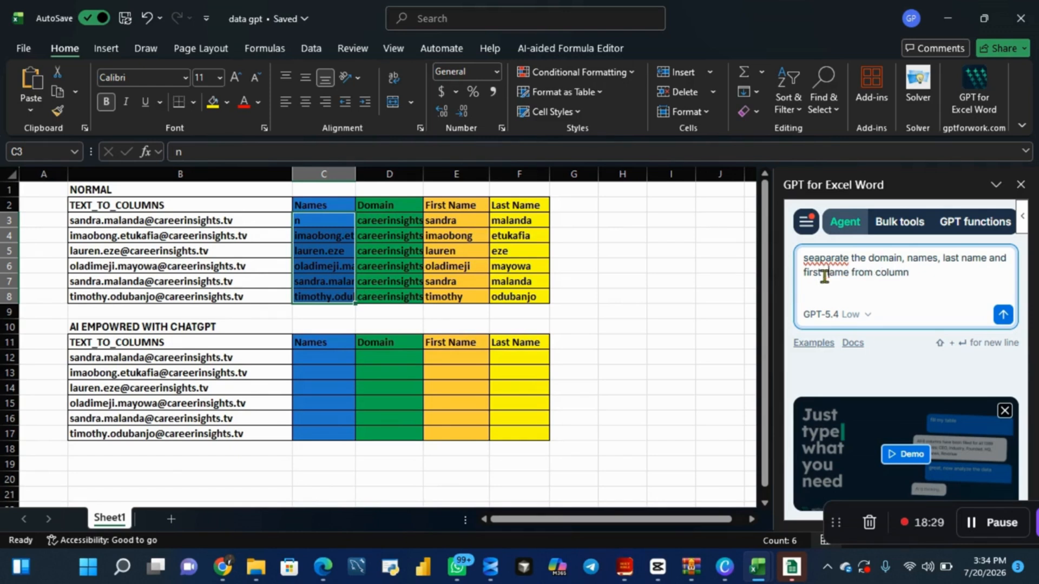
Step: Complete the prompt with the range "B FROM B11 TO B17" and send it to the agent
click(922, 272)
text(B FROM B11)
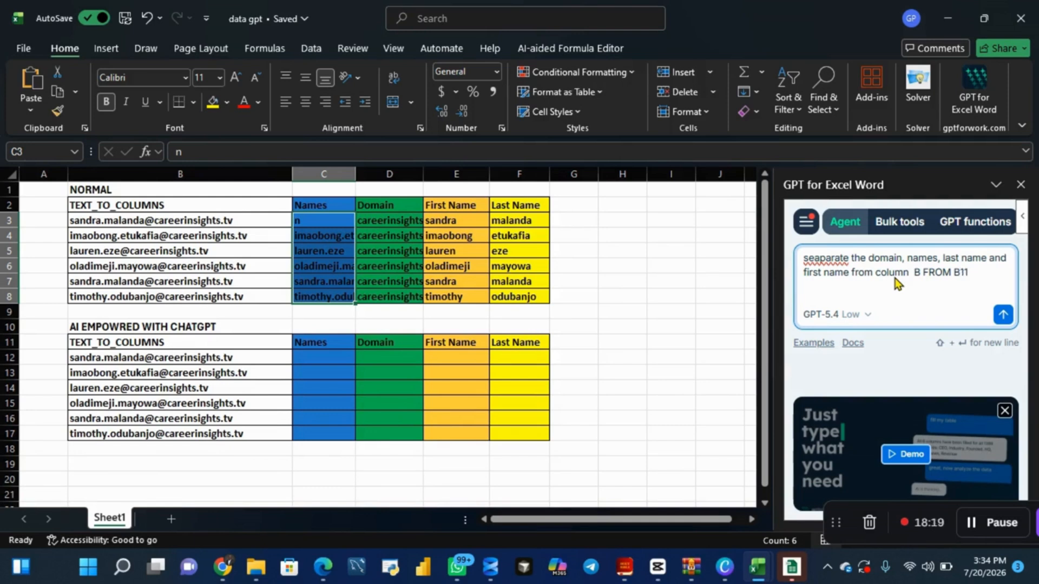
text( TO B17)
click(1004, 315)
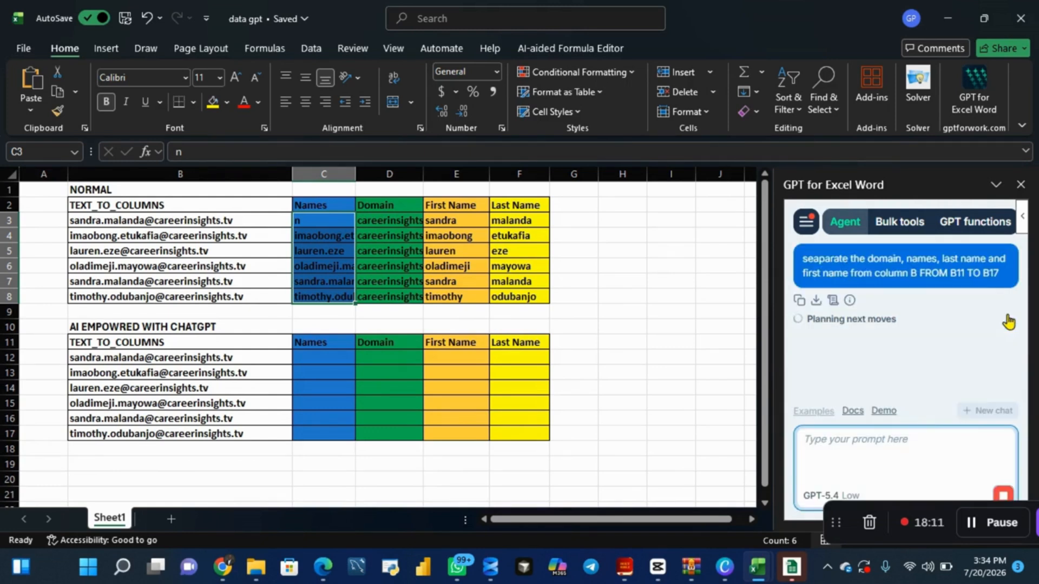